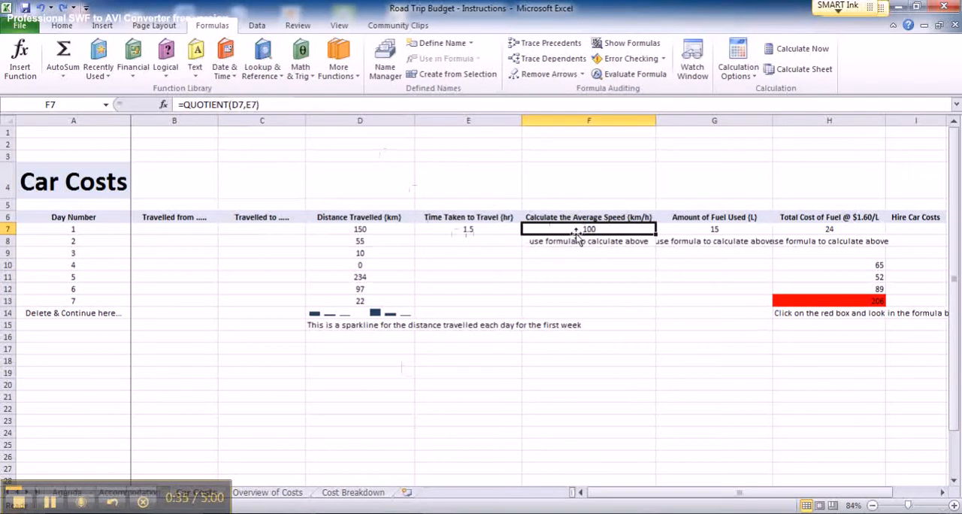
Enter 3 hours as the day 5 travel time in cell E11
click(385, 276)
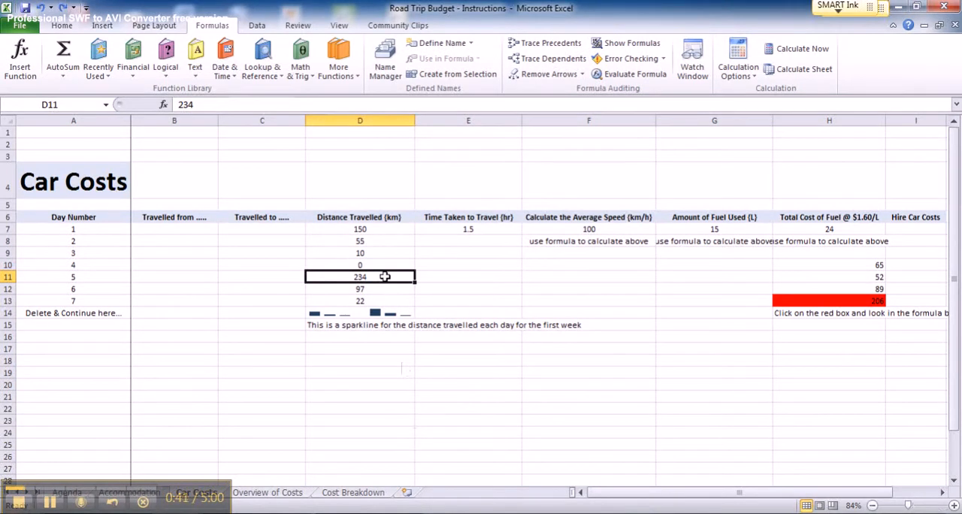
click(470, 277)
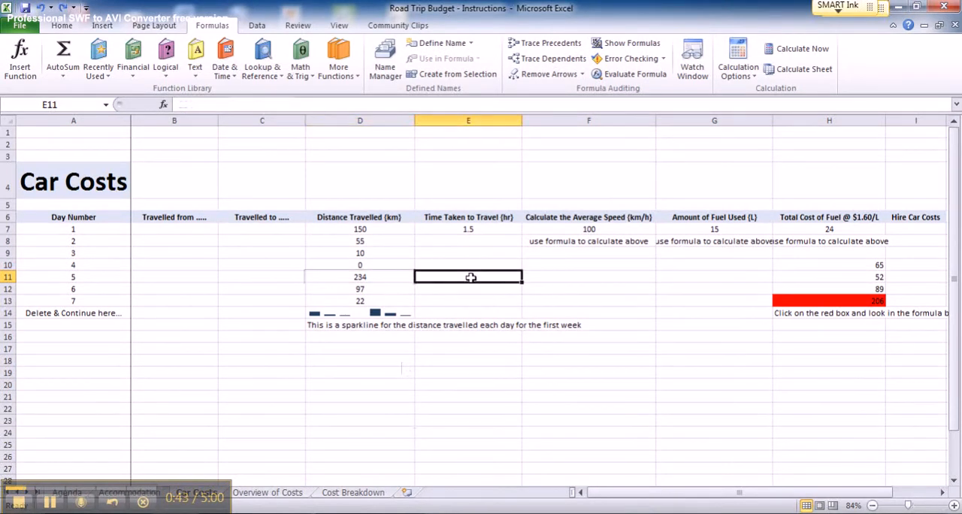
text(3)
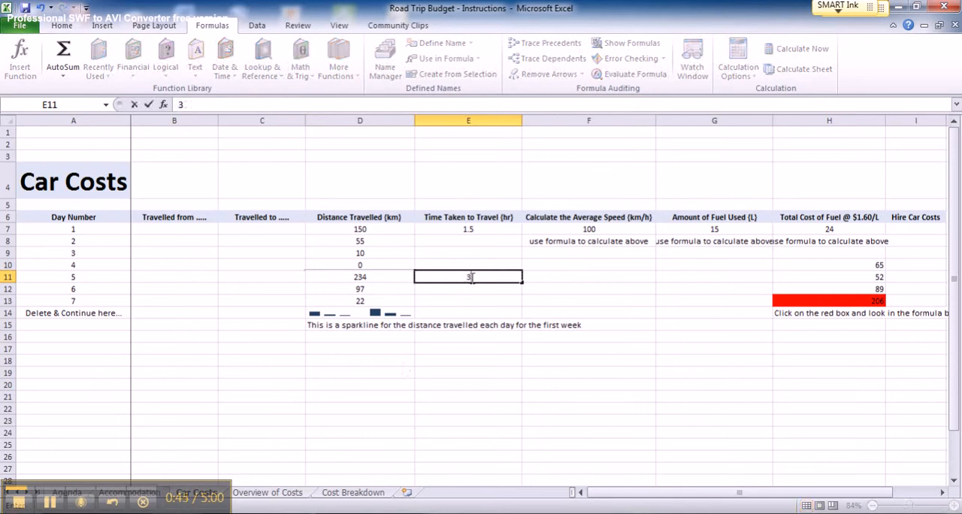
Calculate the day 5 average speed in F11 with the QUOTIENT function, using D11 as numerator and E11 as denominator
click(578, 279)
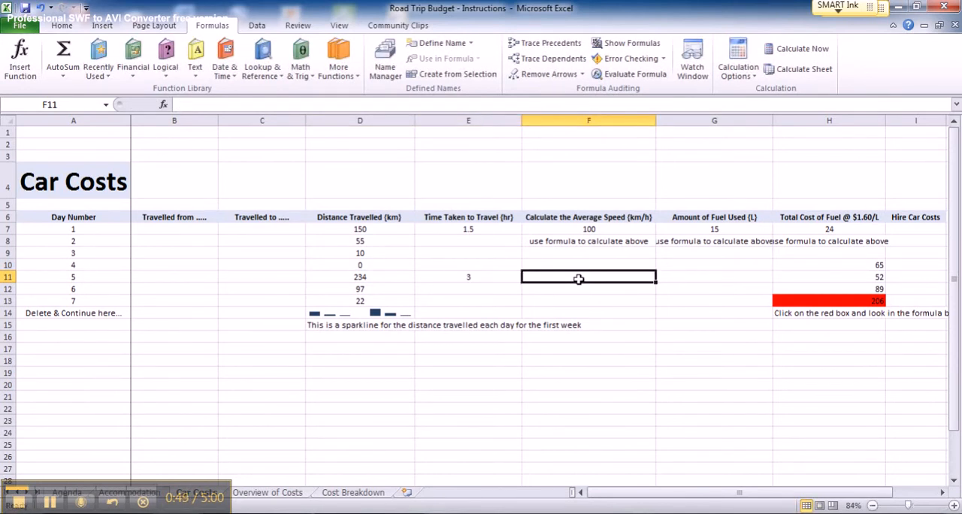
click(64, 79)
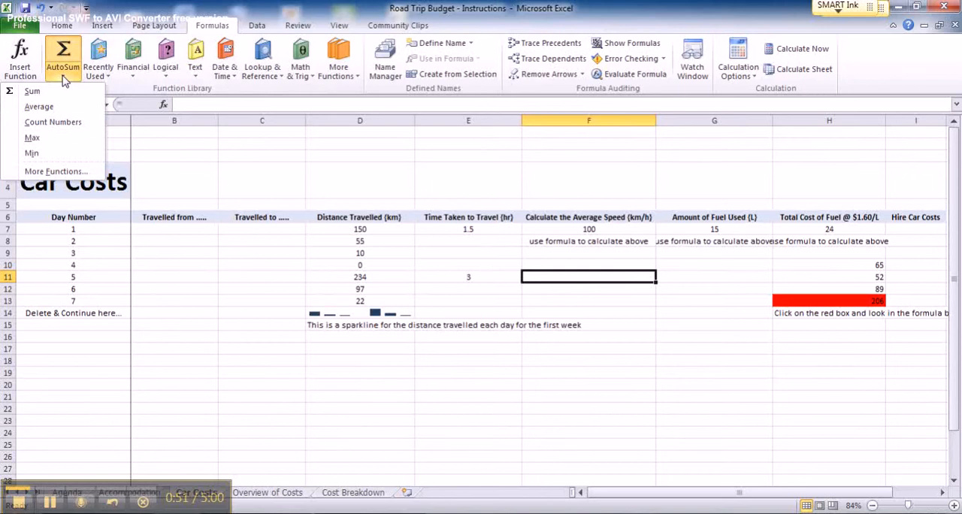
click(57, 171)
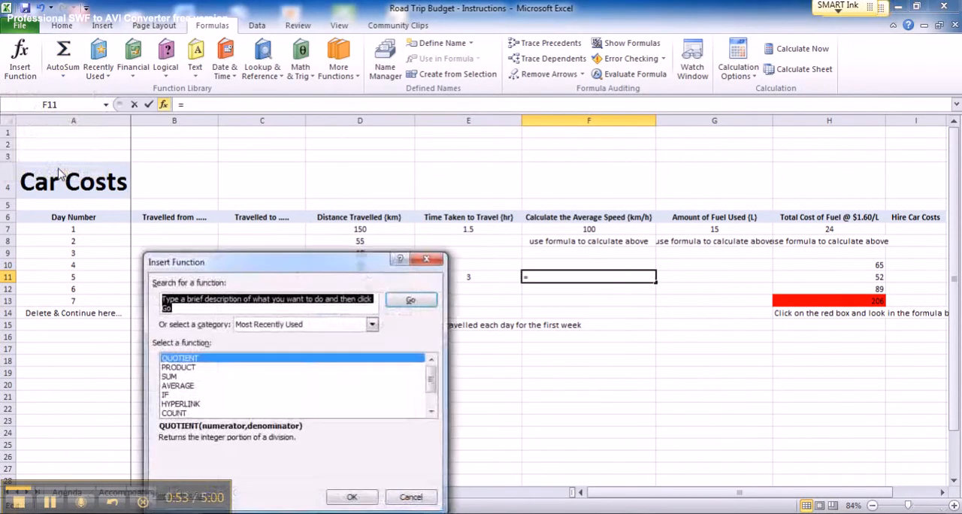
drag(361, 267, 434, 313)
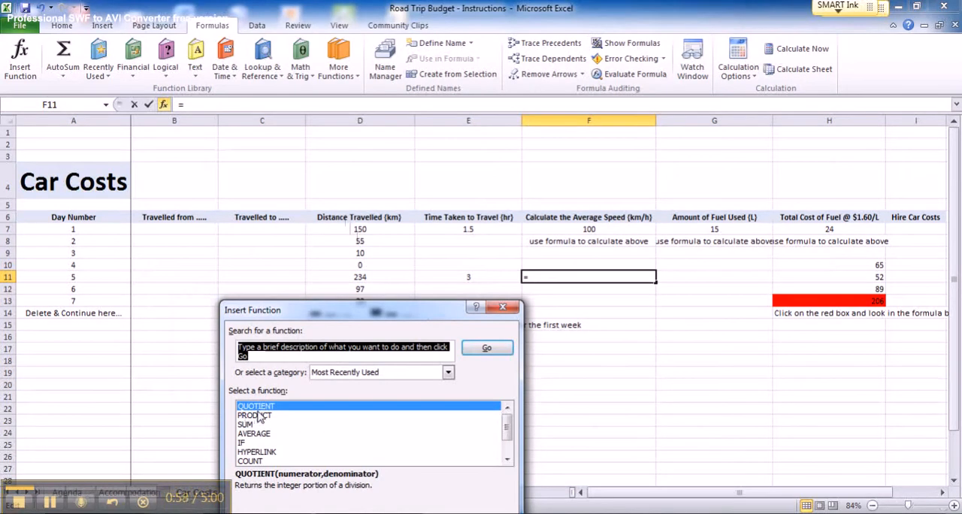
drag(415, 309, 843, 171)
click(855, 409)
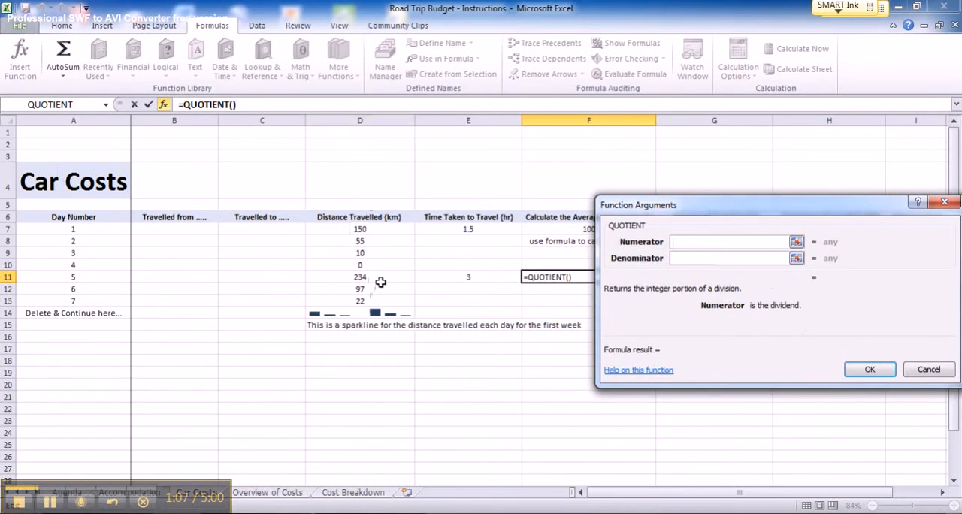
text(d1)
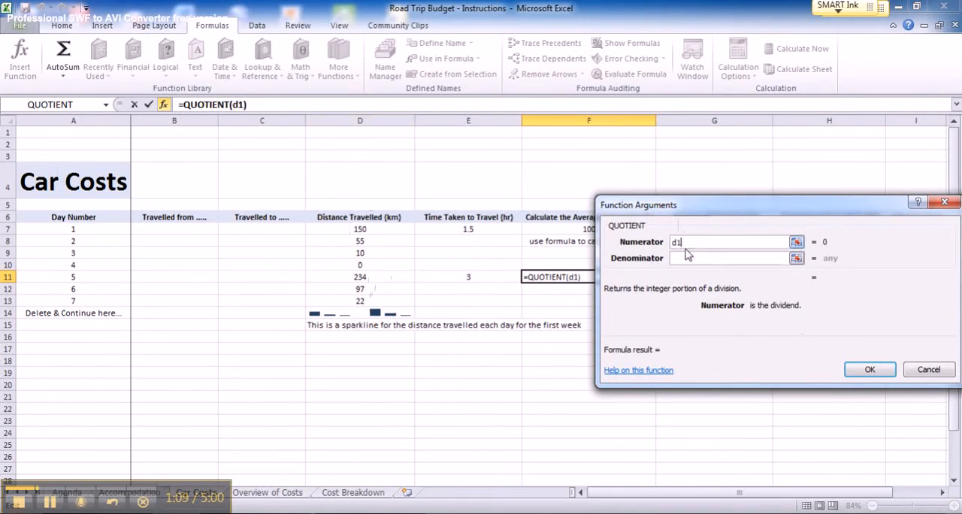
text(1)
click(678, 258)
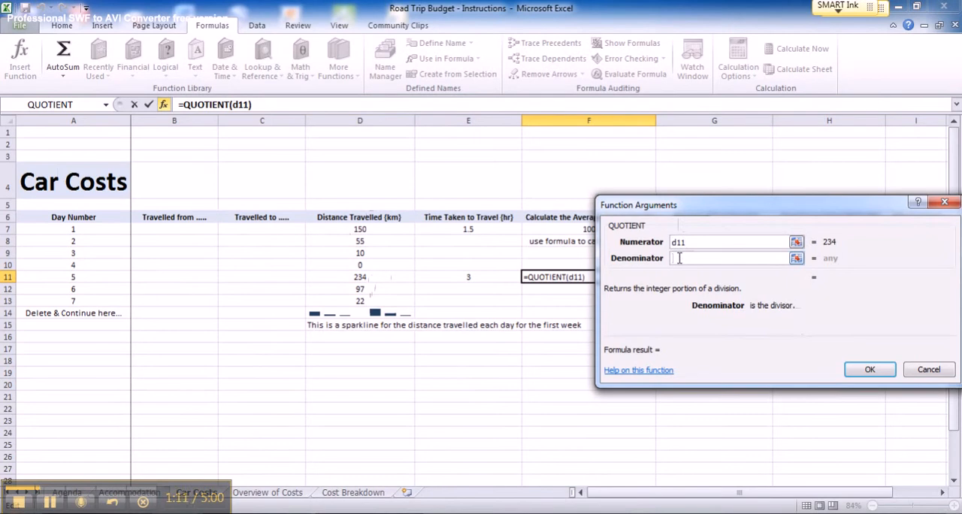
text(e11)
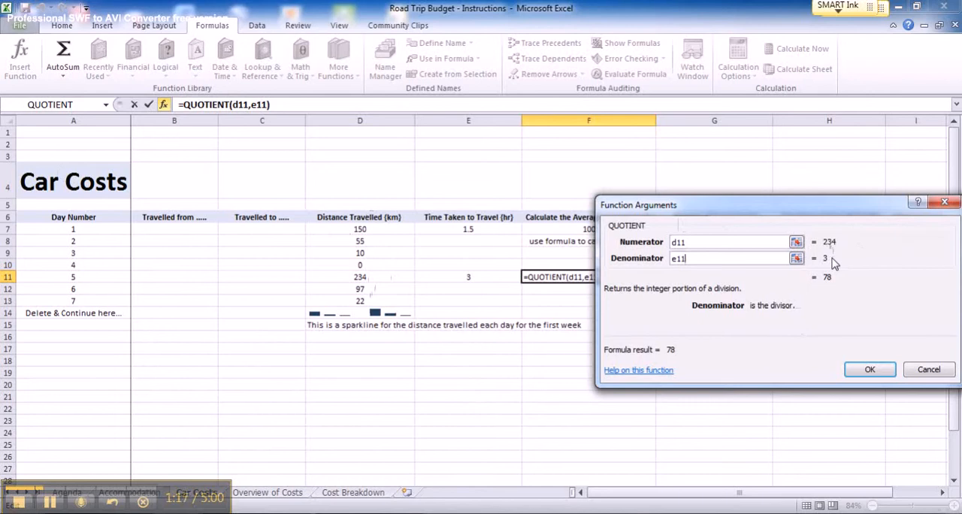
click(869, 369)
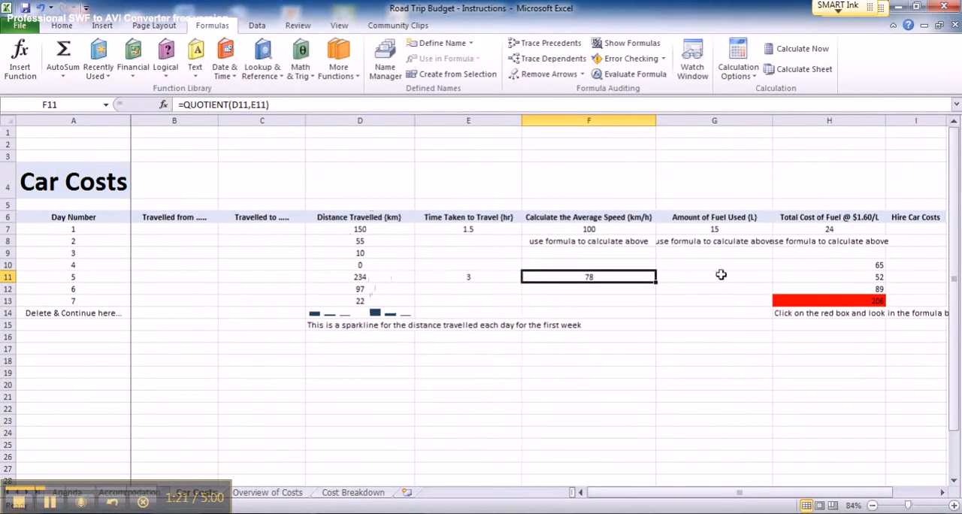
Insert the PRODUCT function into G7 for the day 1 amount of fuel used
click(713, 229)
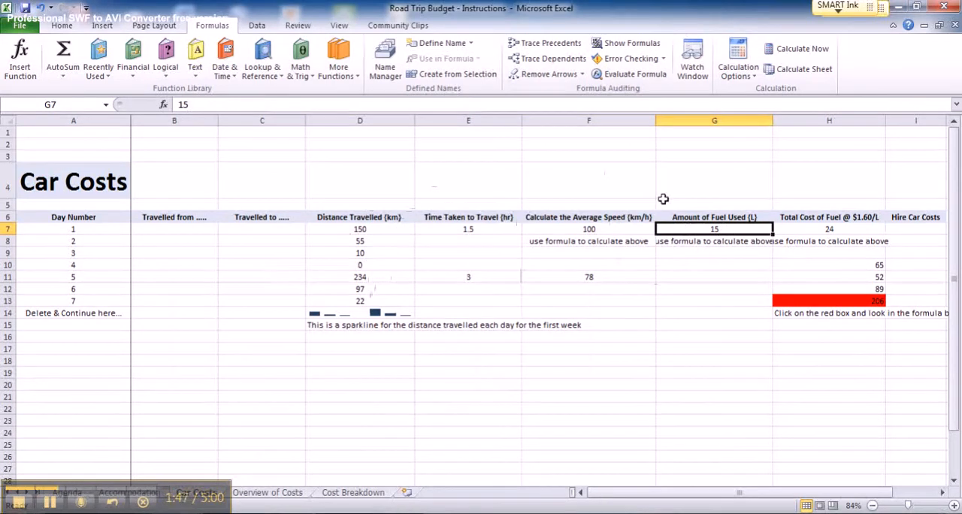
click(68, 75)
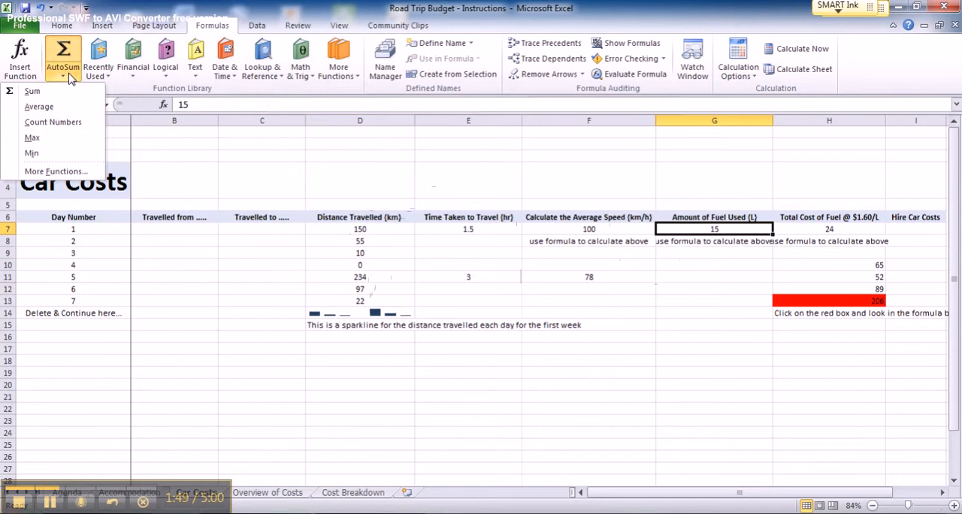
click(53, 172)
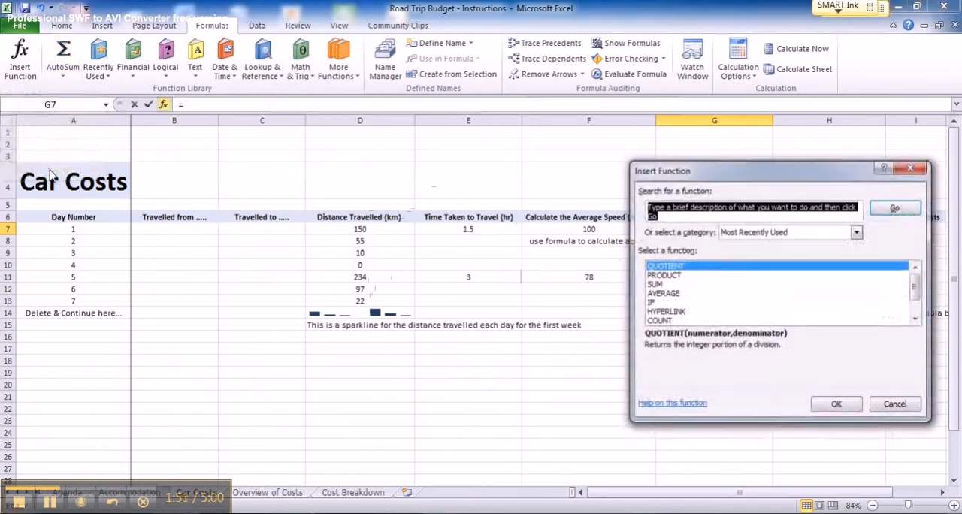
click(664, 275)
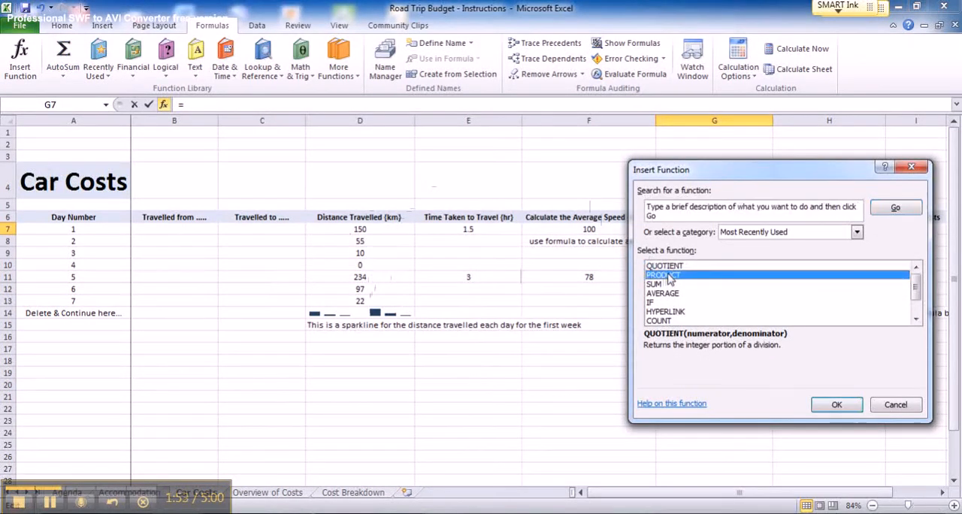
drag(759, 173, 387, 271)
click(464, 503)
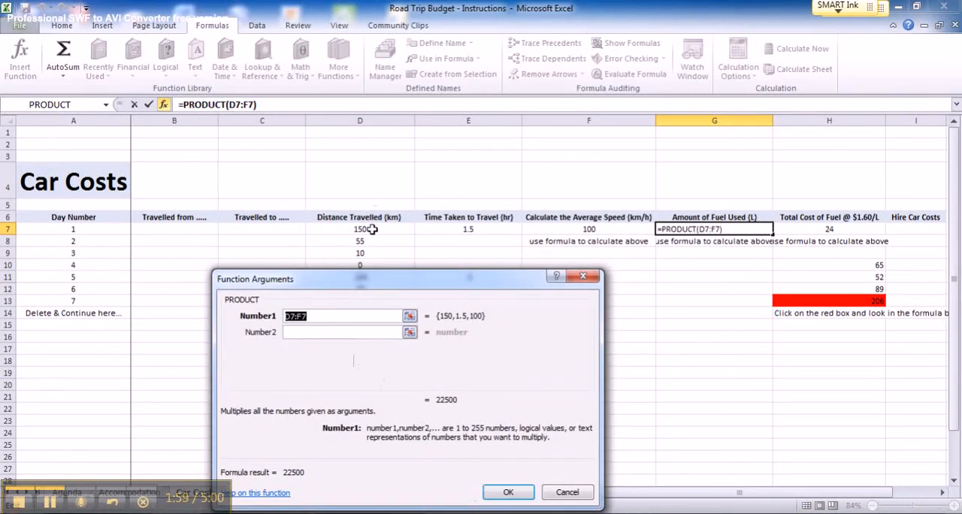
Set the PRODUCT arguments to D7 and 0.1 and complete the formula
click(312, 315)
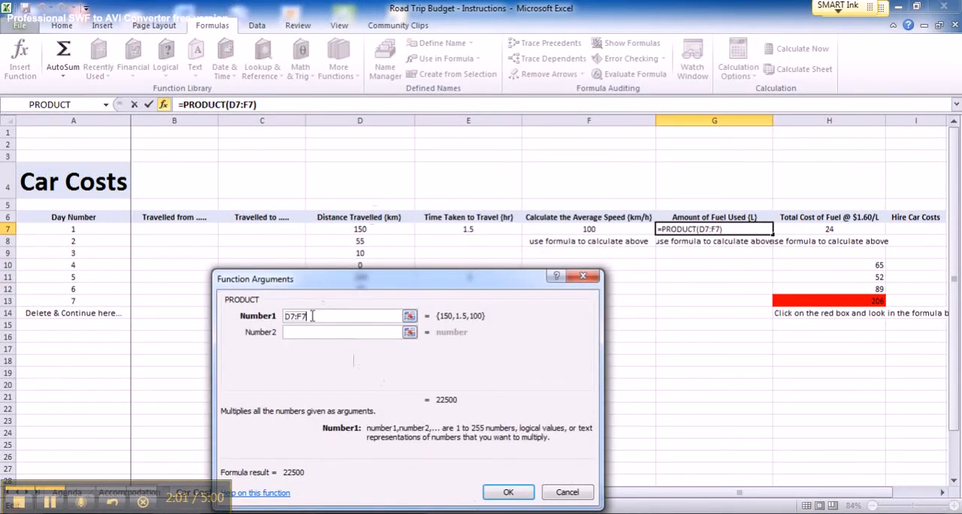
key(BackSpace)
key(BackSpace)
key(BackSpace)
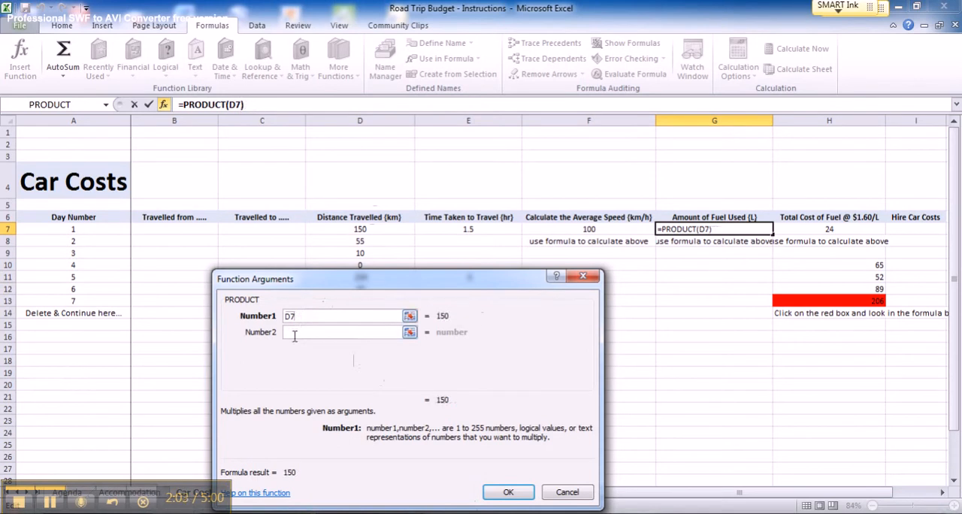
click(293, 333)
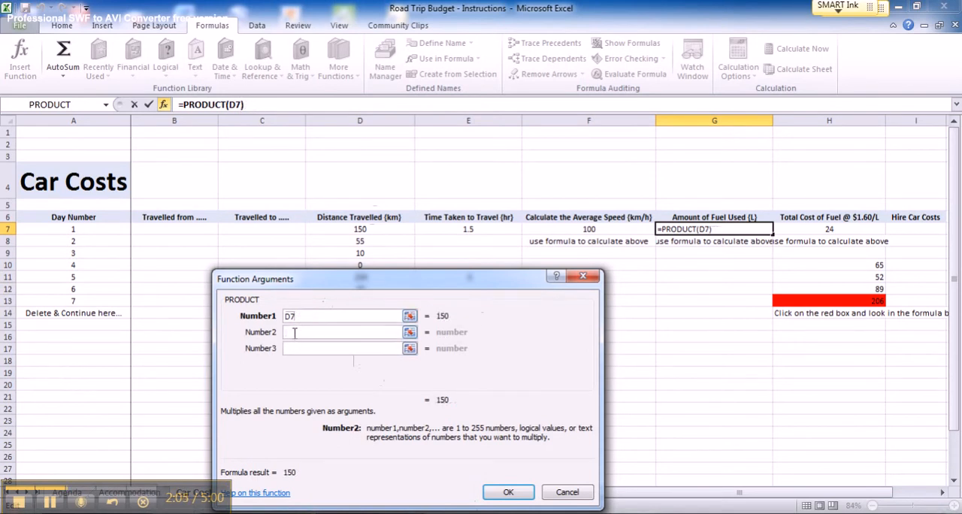
text(0.1)
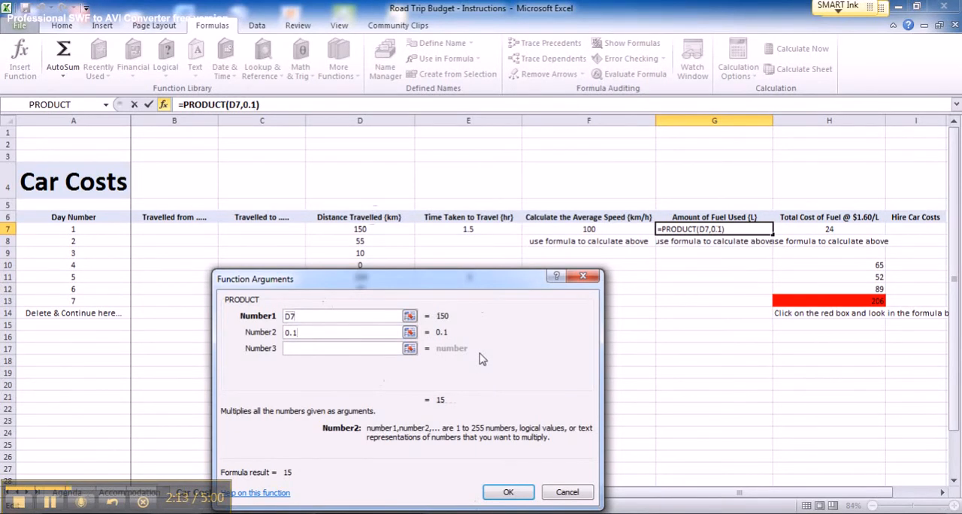
click(508, 492)
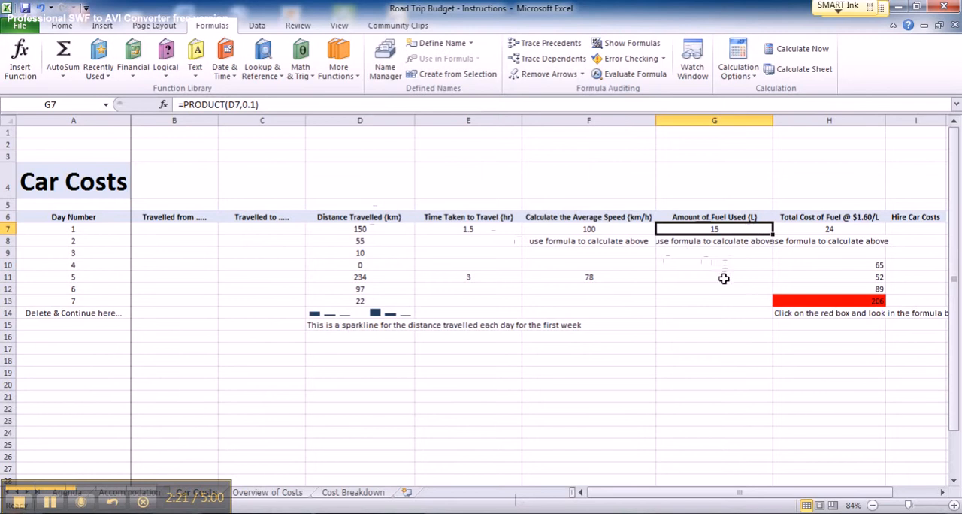
Fill the fuel amount formula from G7 down through G12
click(722, 278)
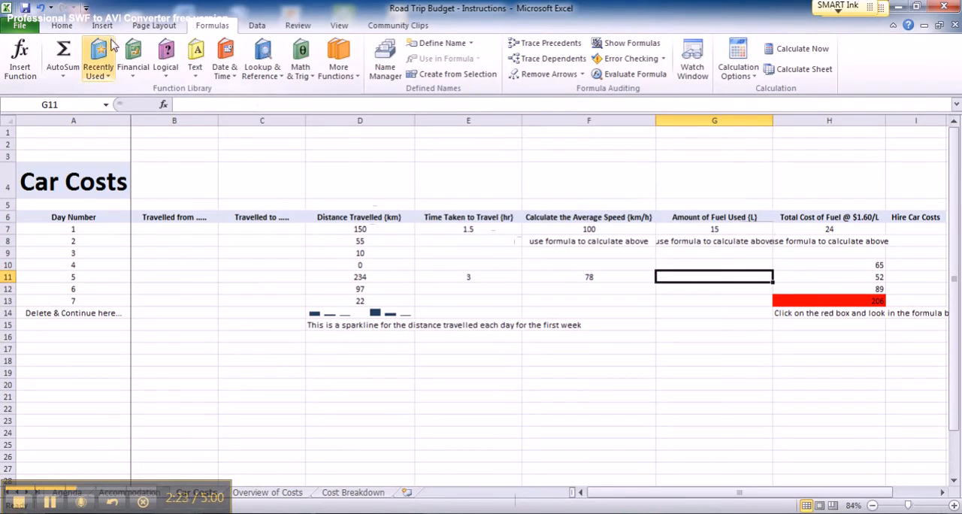
click(741, 227)
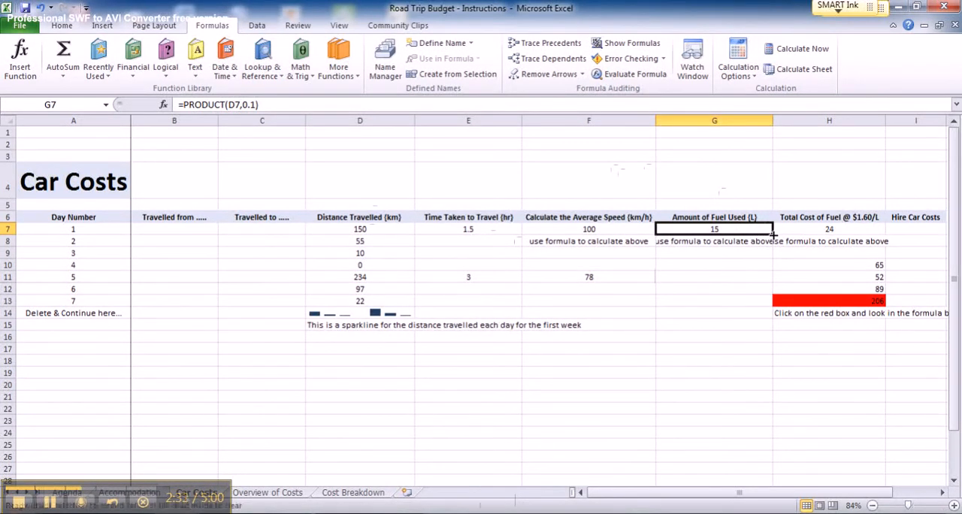
drag(774, 234, 772, 293)
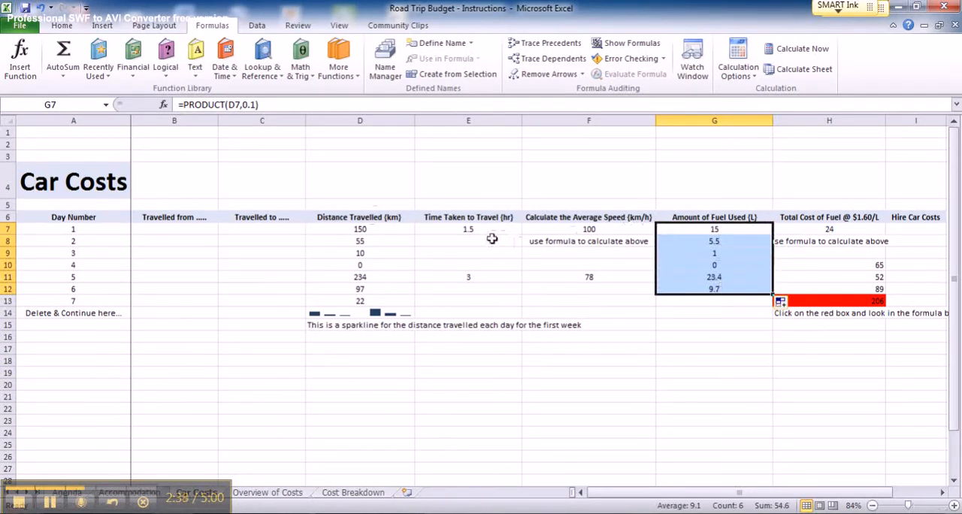
Examine the copied fuel formulas in G11 and G10 against the distances, and the fuel cost formula in H7
click(728, 275)
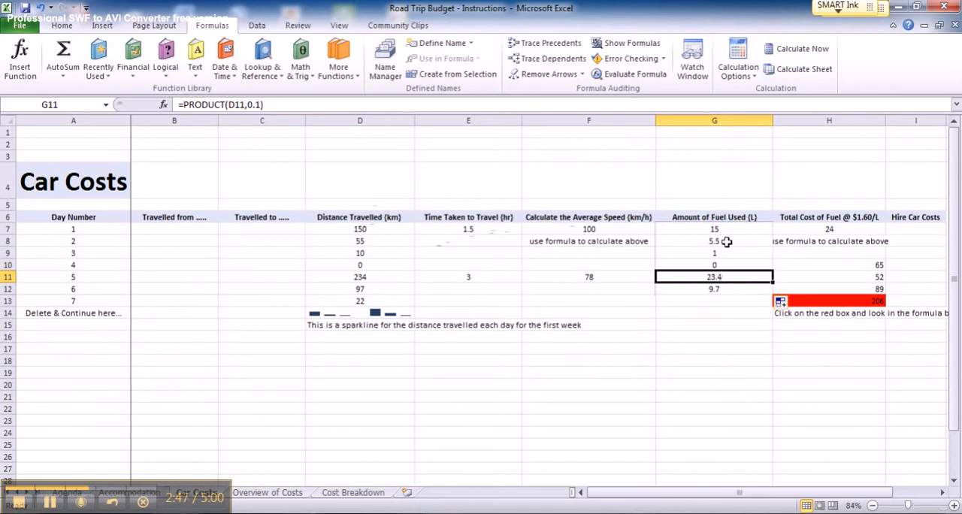
click(723, 265)
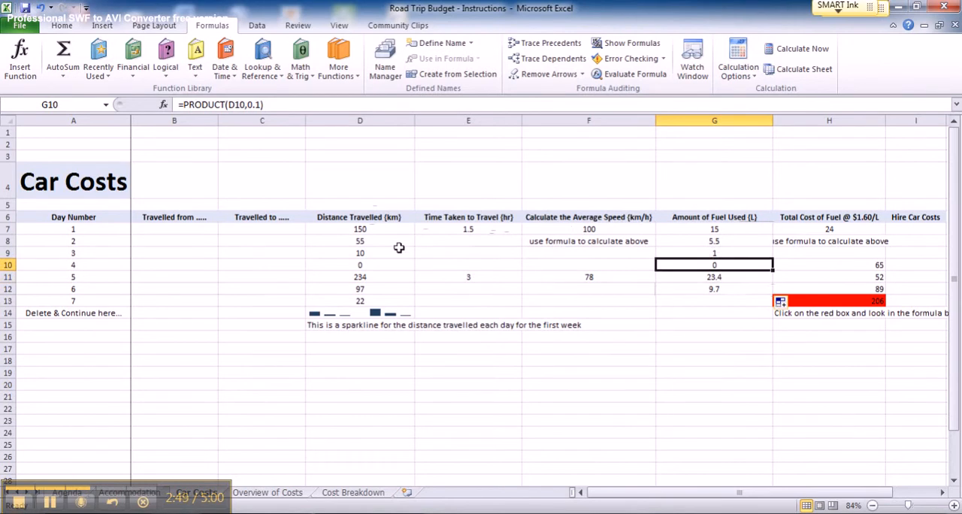
click(383, 265)
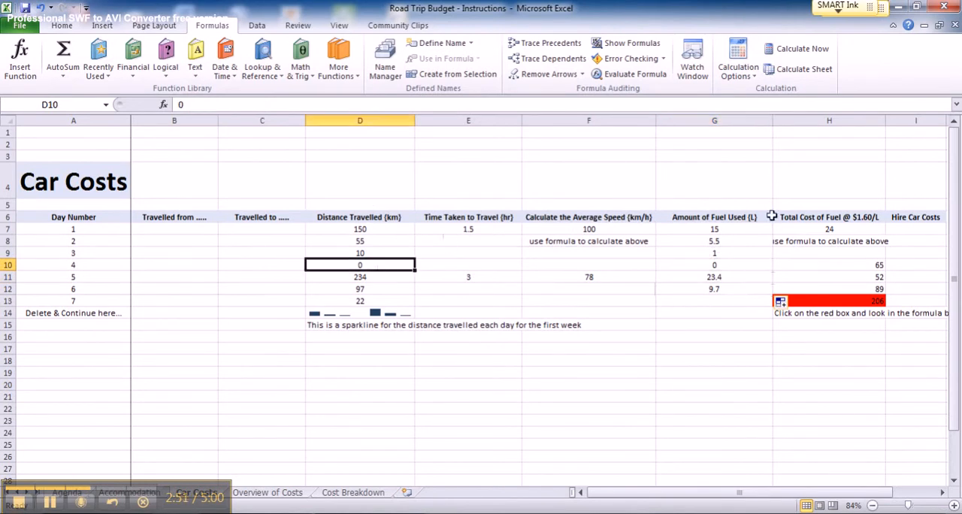
click(818, 217)
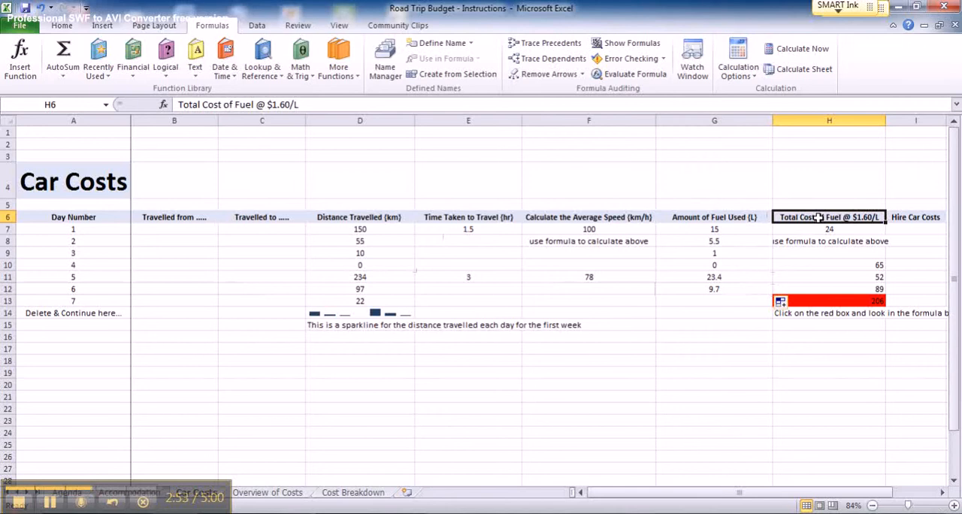
click(818, 230)
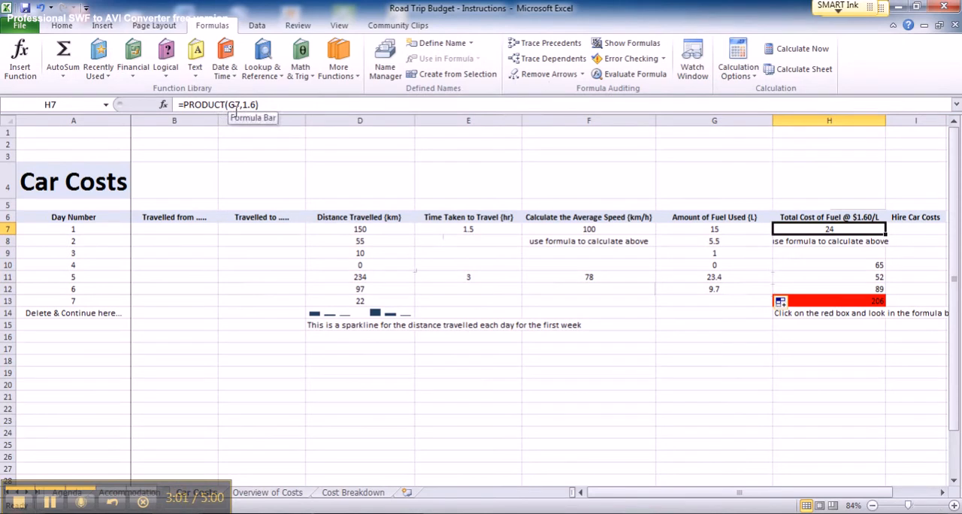
click(718, 229)
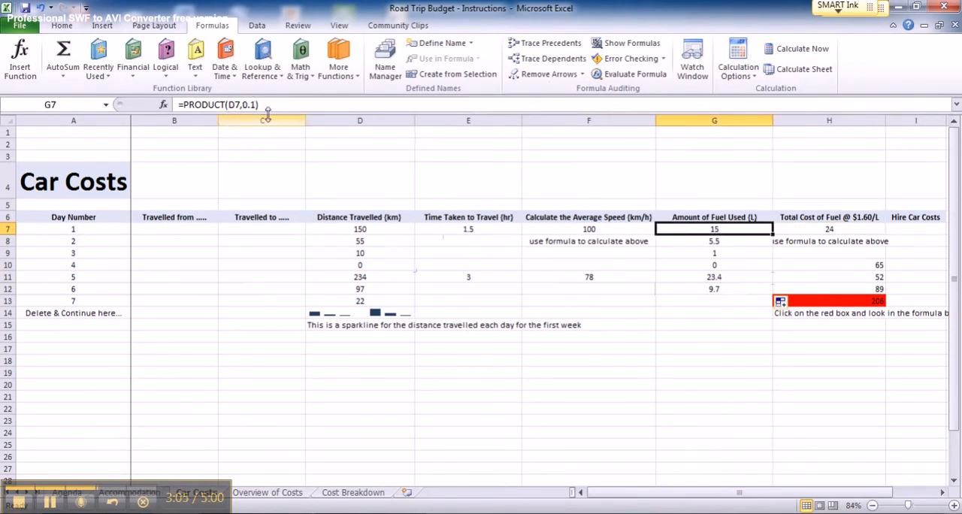
Try filling the fuel cost formula from H7 down to H9, and undo the fill
click(833, 230)
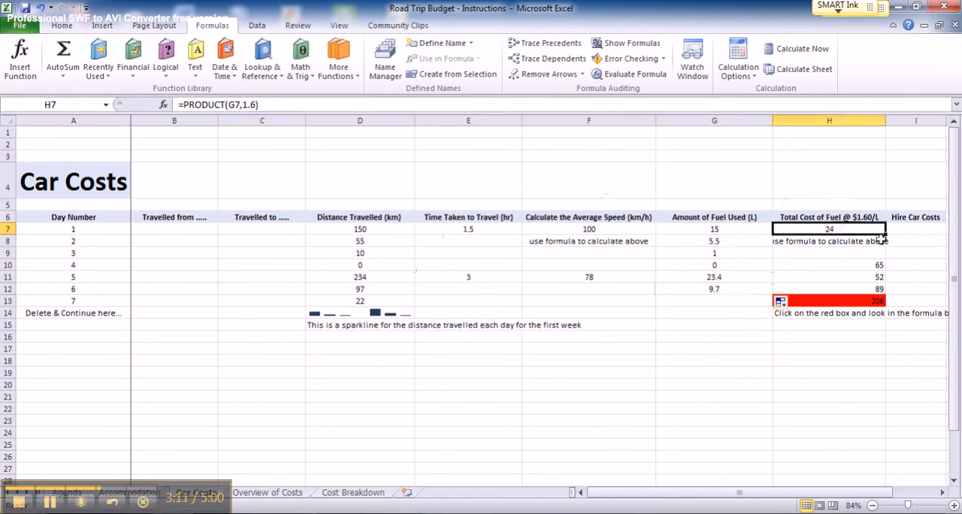
drag(886, 235, 887, 258)
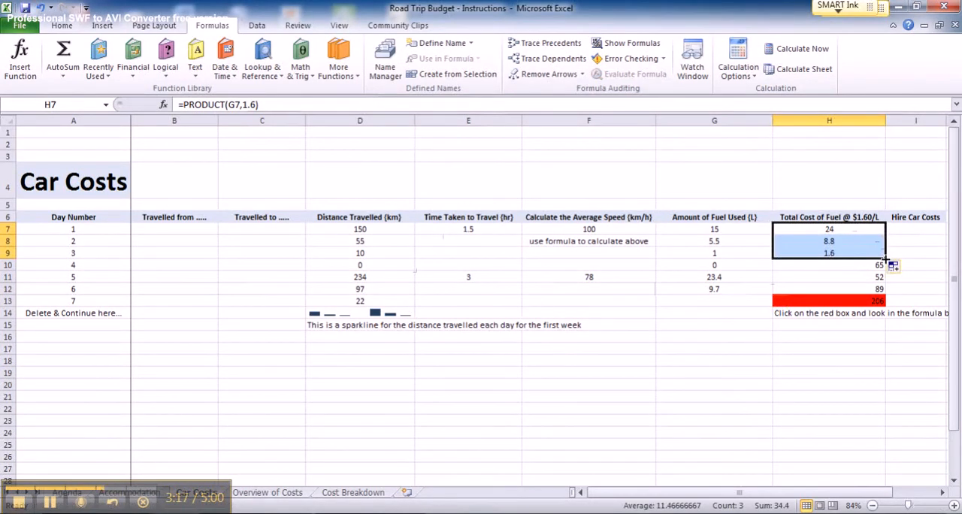
key(ctrl+z)
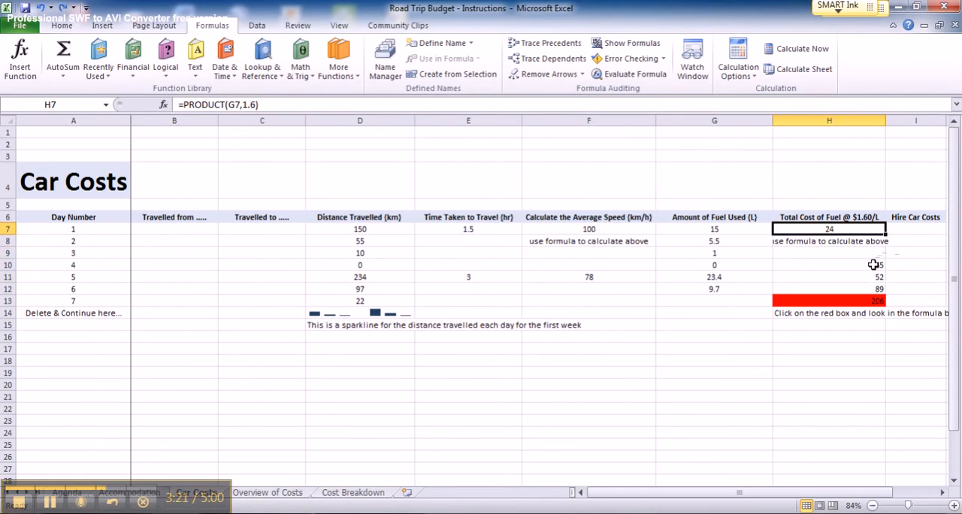
Examine the individual fuel cost entries in H10, H11 and H12 above the red total cell
click(874, 264)
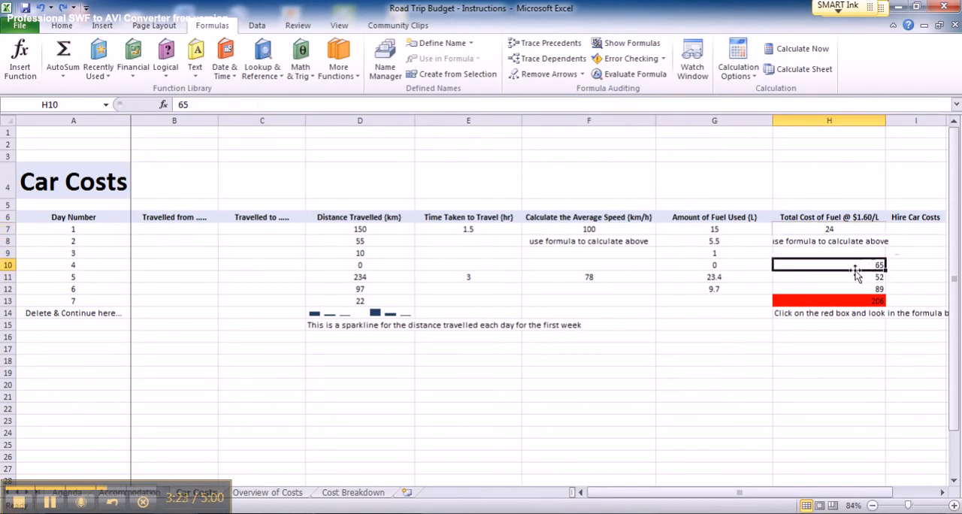
click(853, 277)
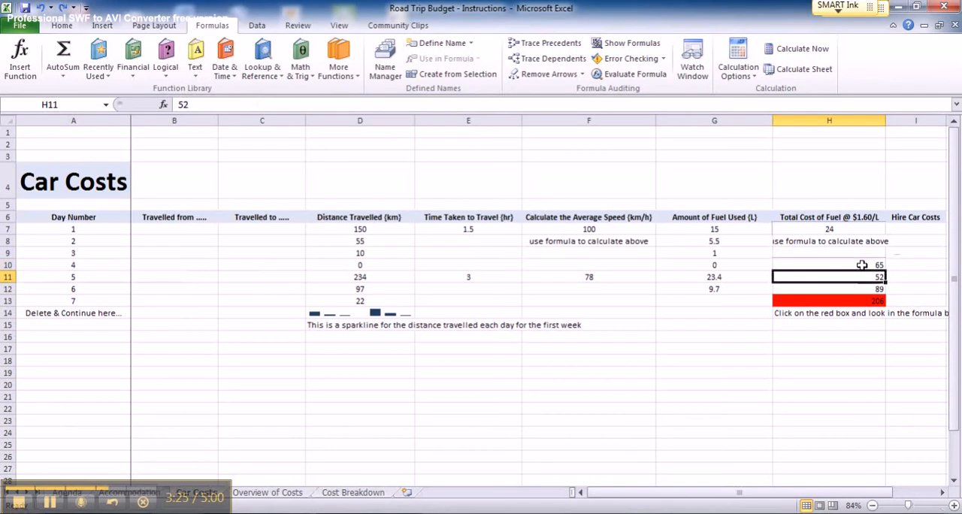
click(861, 266)
click(862, 277)
click(861, 289)
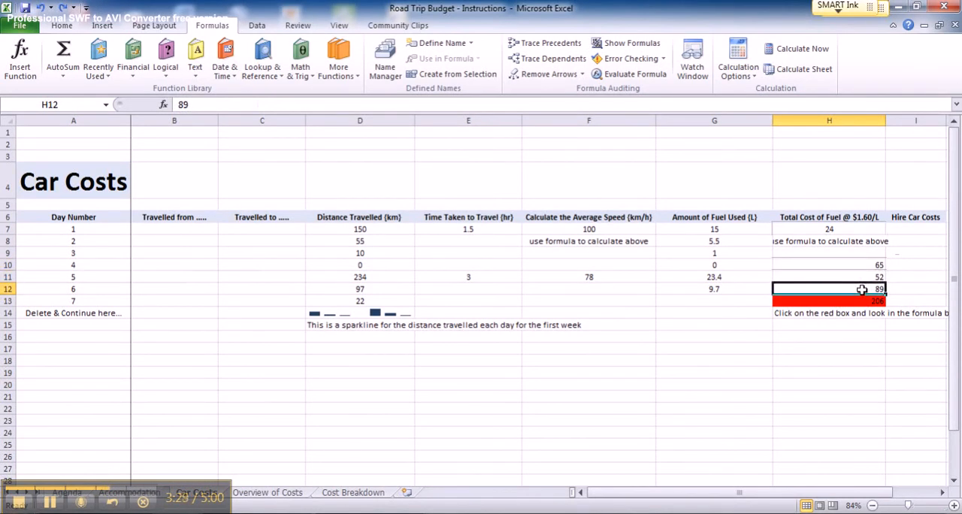
Clear the red total cell H13 and sum the fuel costs in H10:H12 into it with AutoSum
click(874, 301)
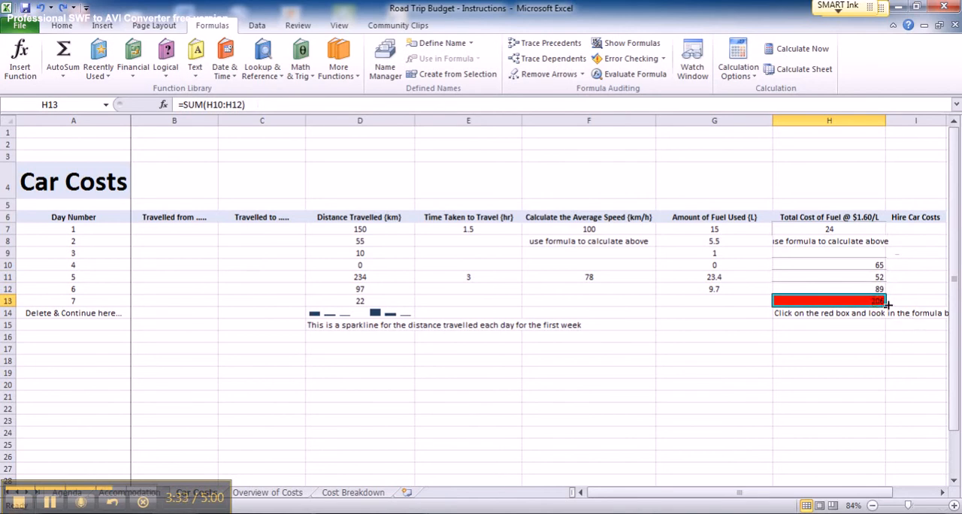
key(Delete)
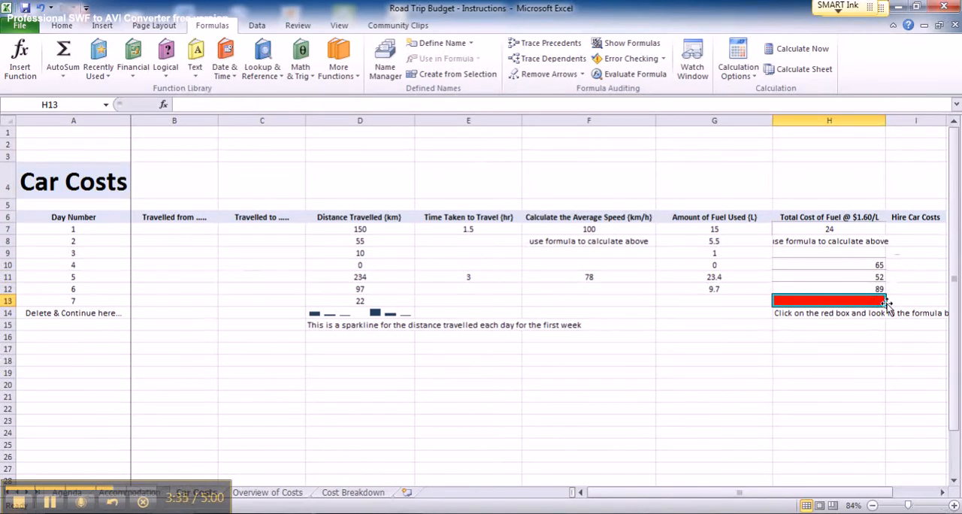
click(863, 267)
drag(863, 266, 863, 285)
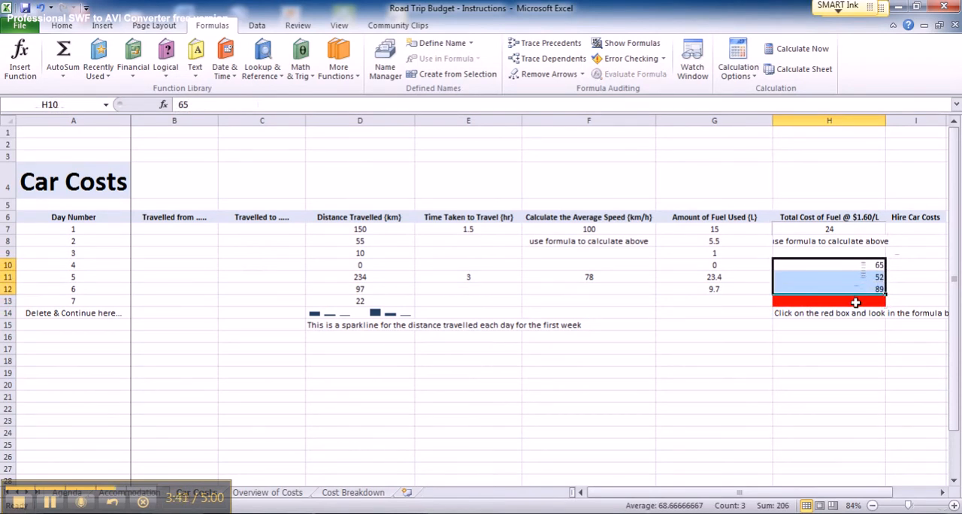
click(64, 52)
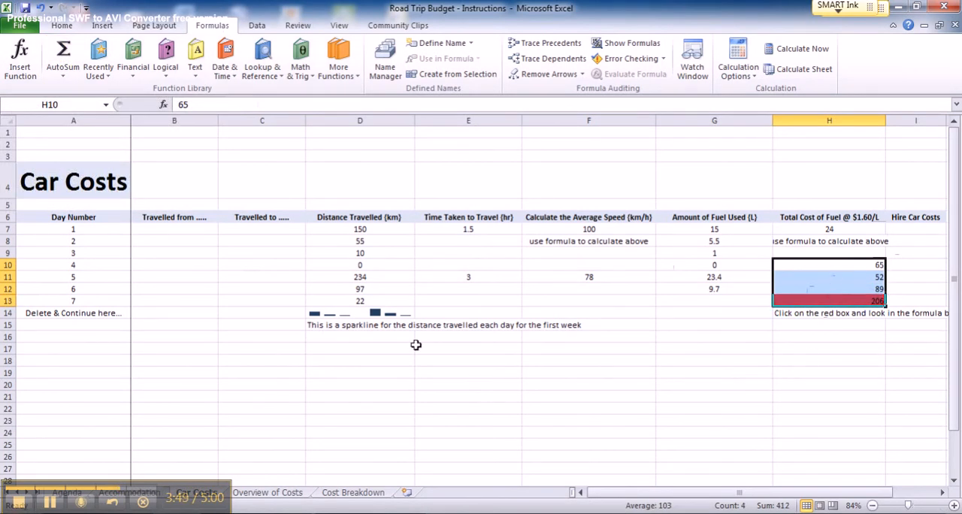
click(18, 503)
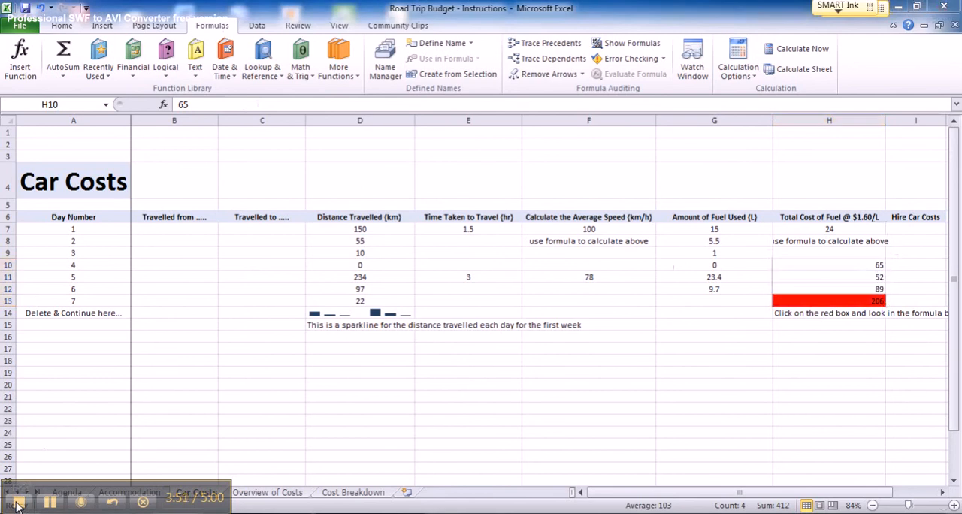